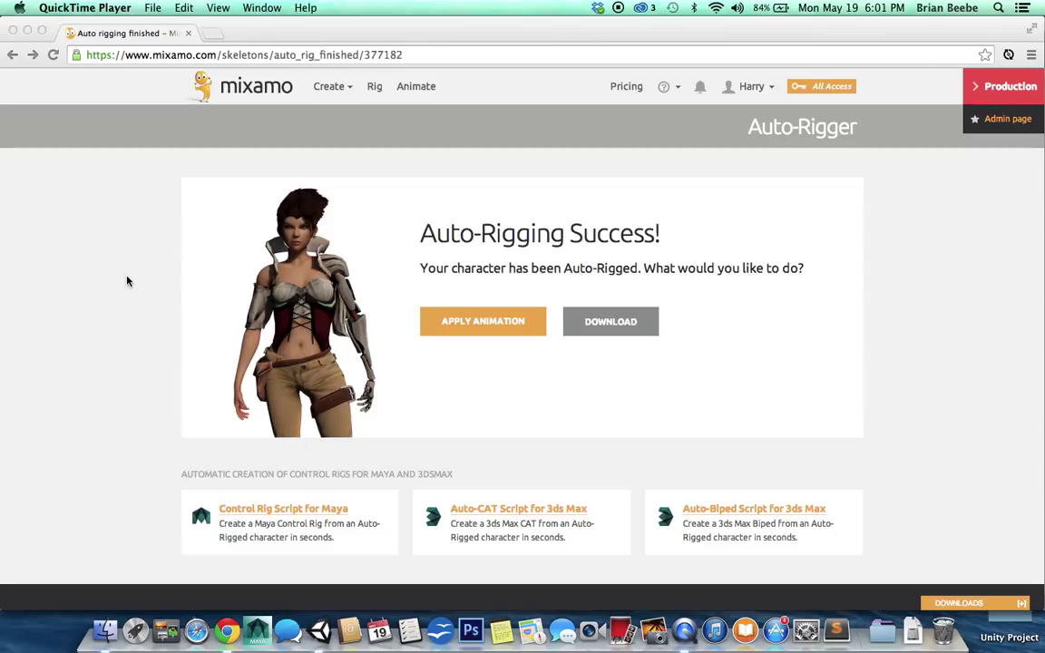
Apply animations to the rigged character and browse the 3D Animations motion packs
left_click(486, 332)
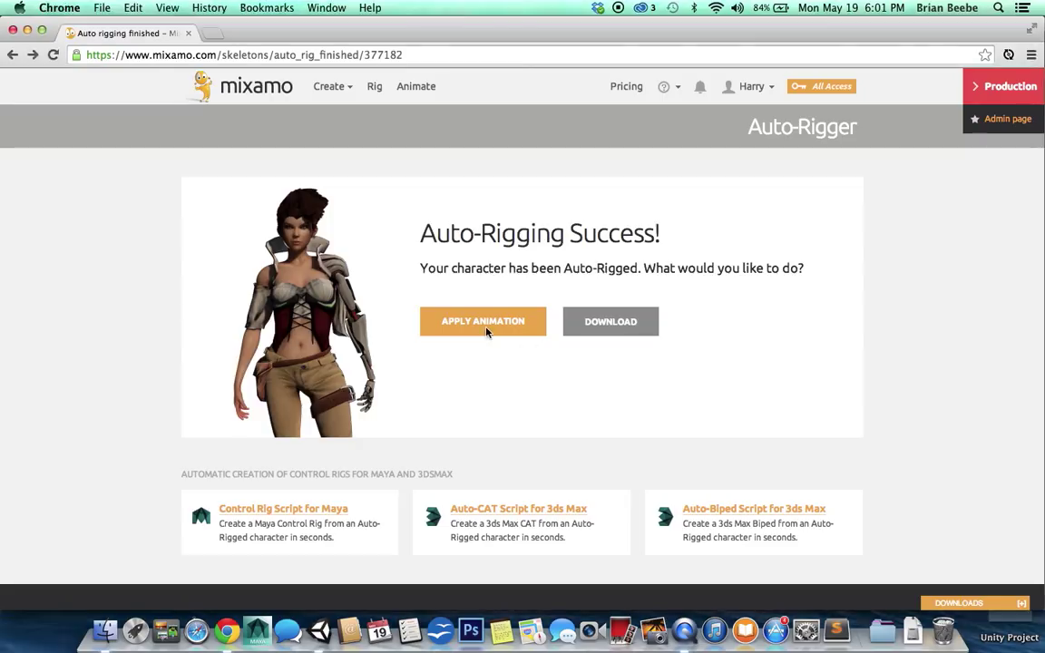
left_click(486, 332)
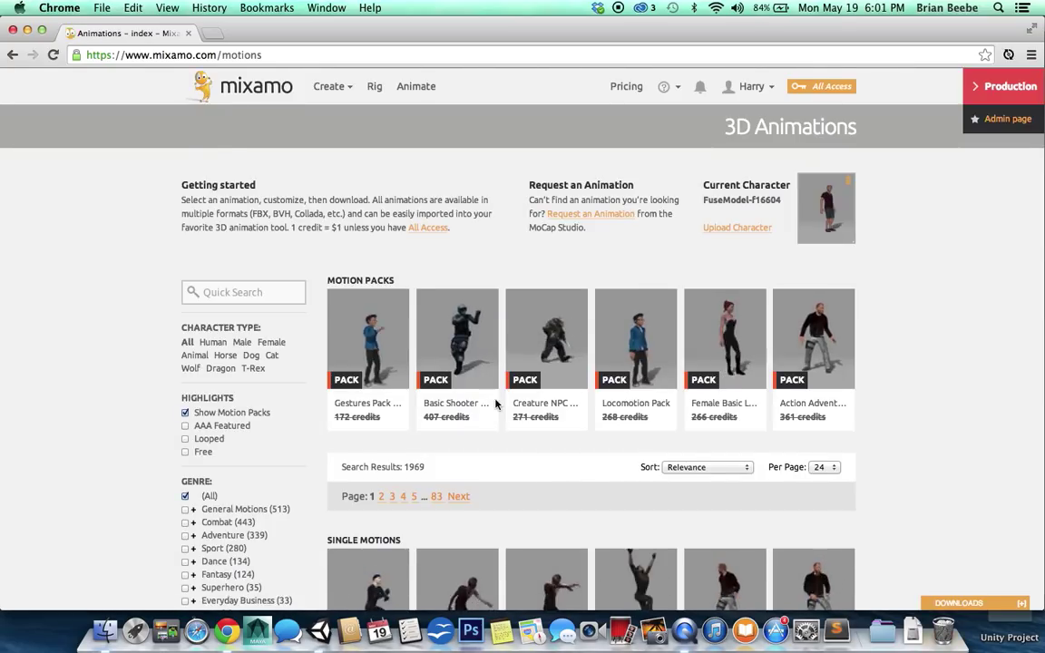
scroll(495, 404, "down", 10)
scroll(397, 313, "up", 10)
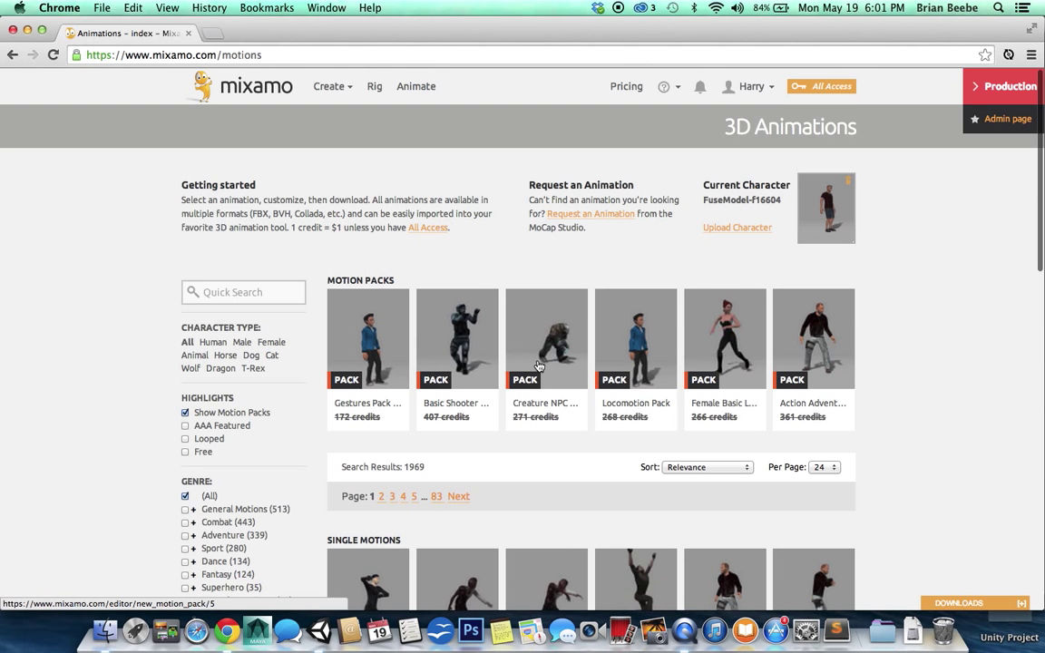
Open the Basic Shooter Pack on the character and preview its walk, strafe and turn states
left_click(471, 332)
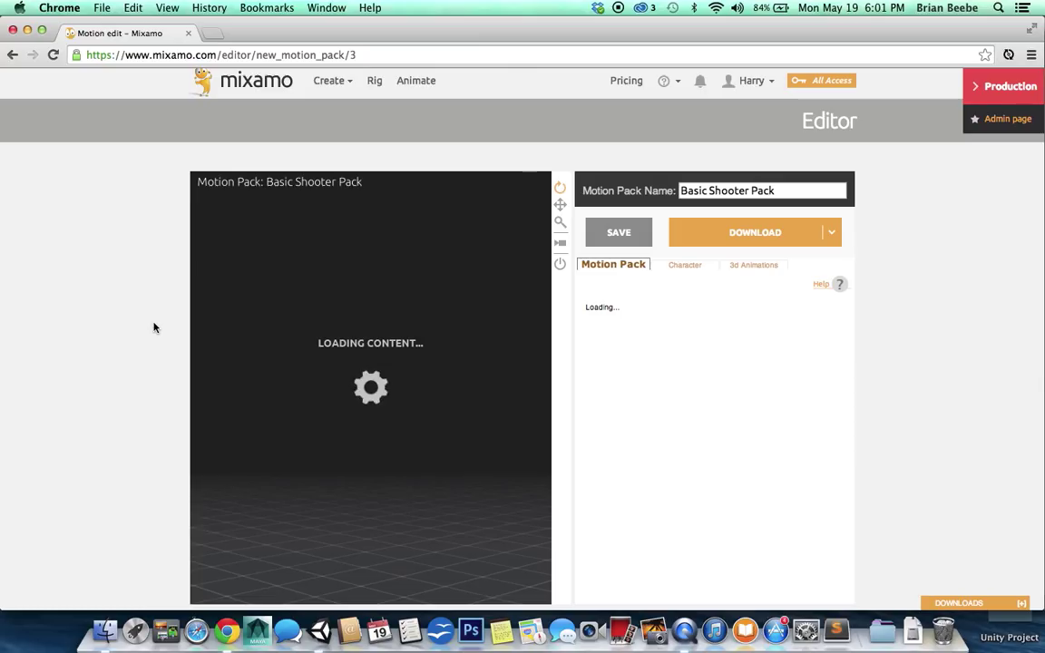
scroll(154, 328, "down", 1)
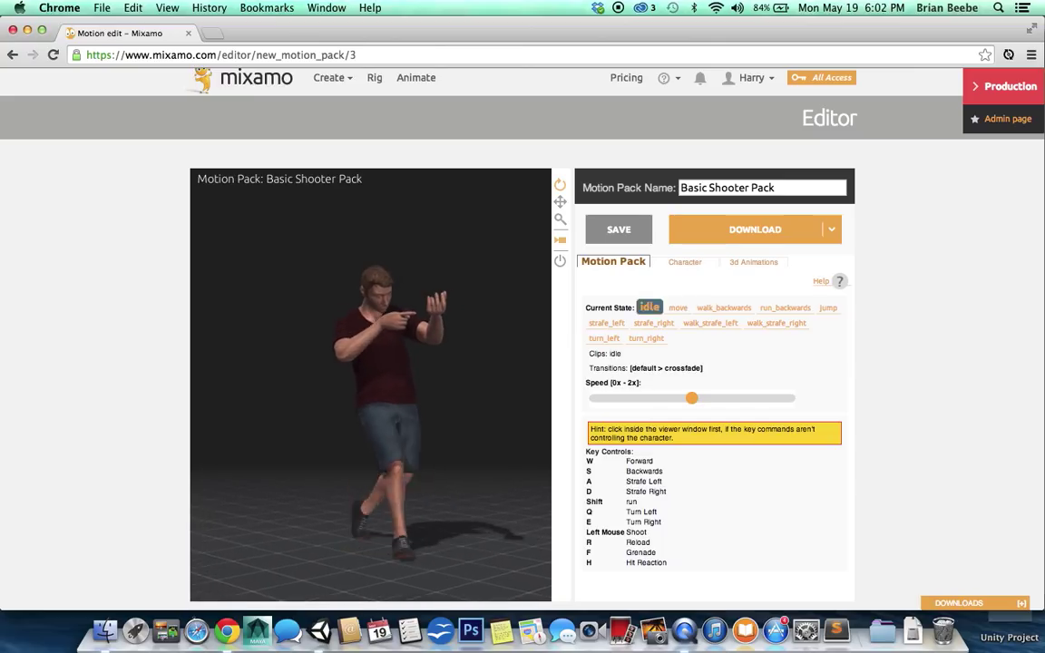
key("w")
key("d")
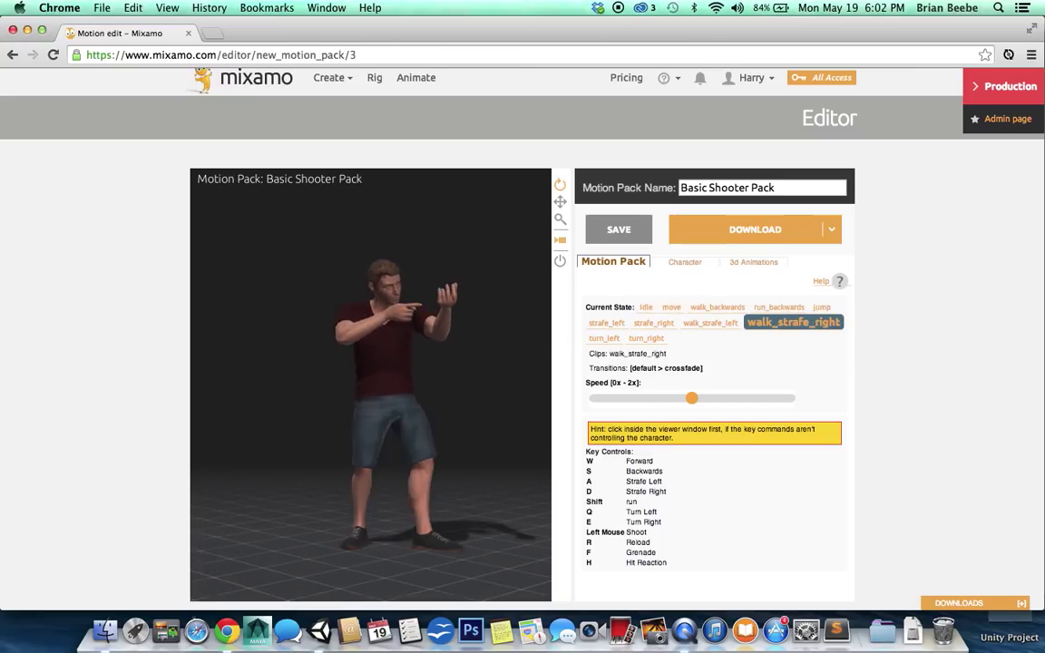
key("e")
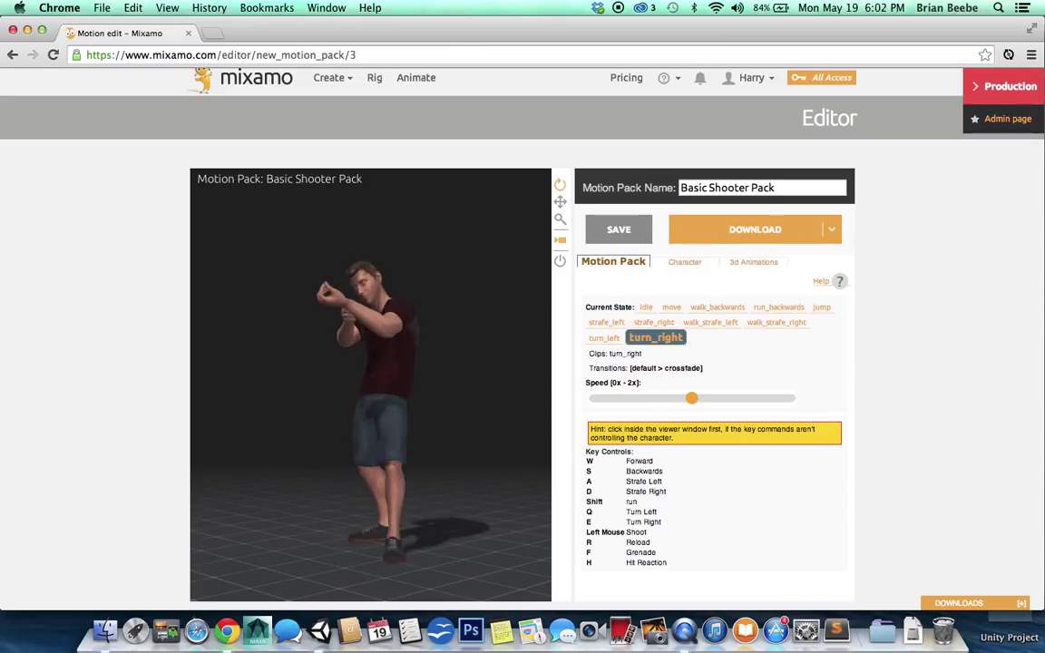
key("q")
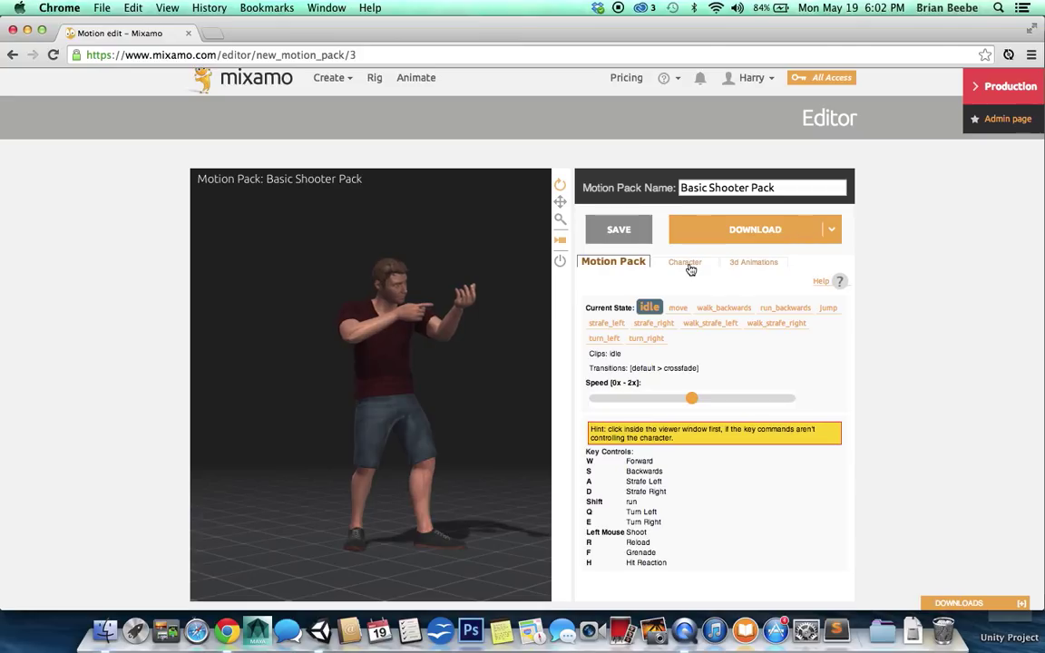
left_click(687, 263)
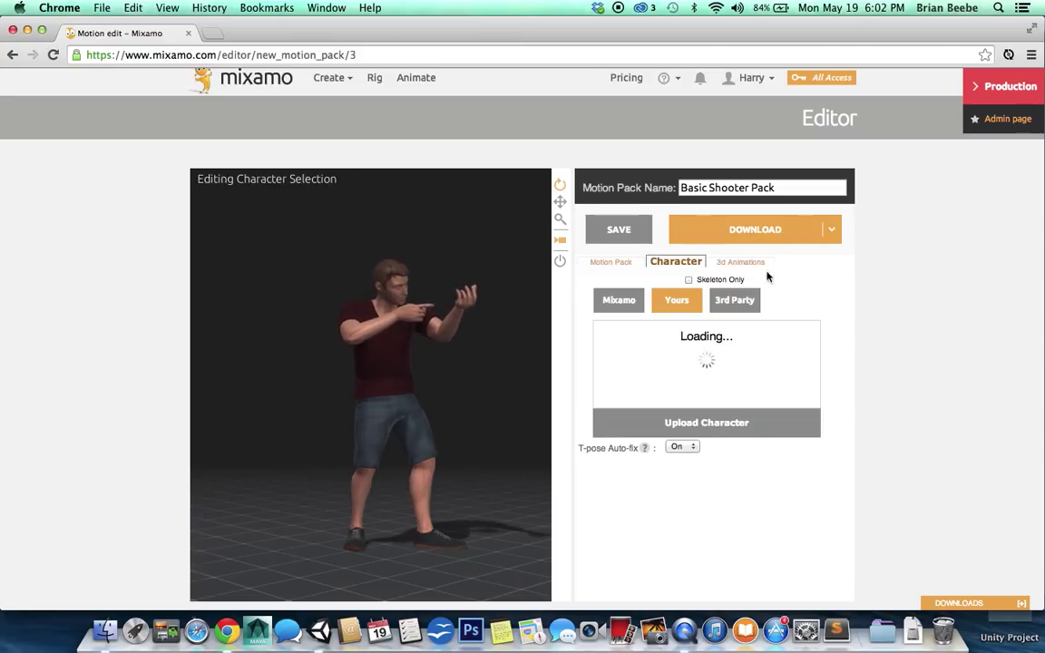
left_click(738, 262)
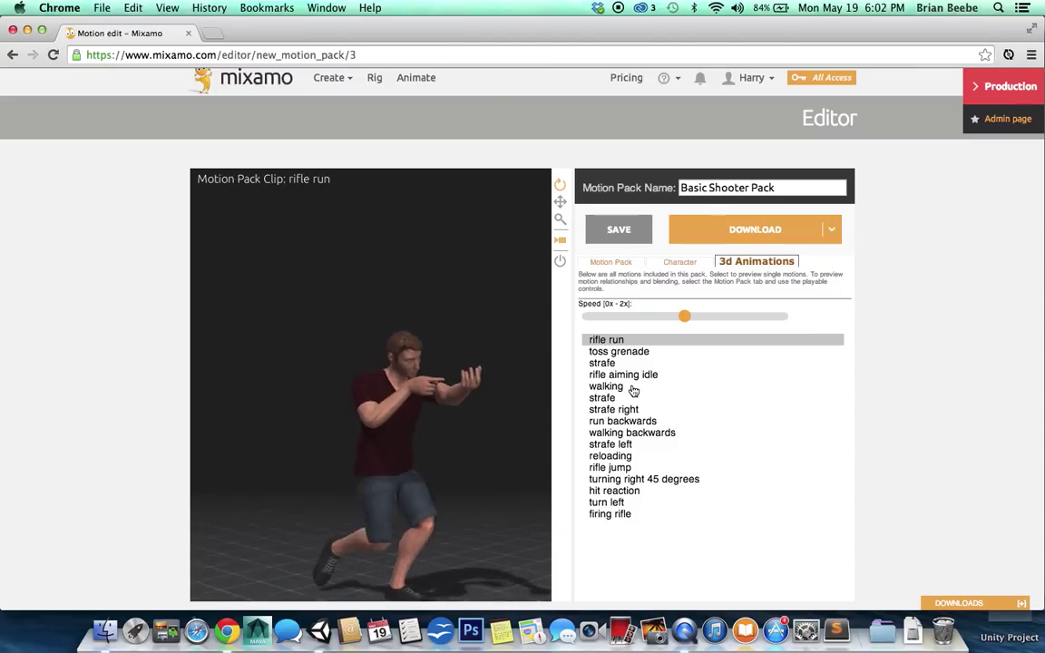
left_click(632, 388)
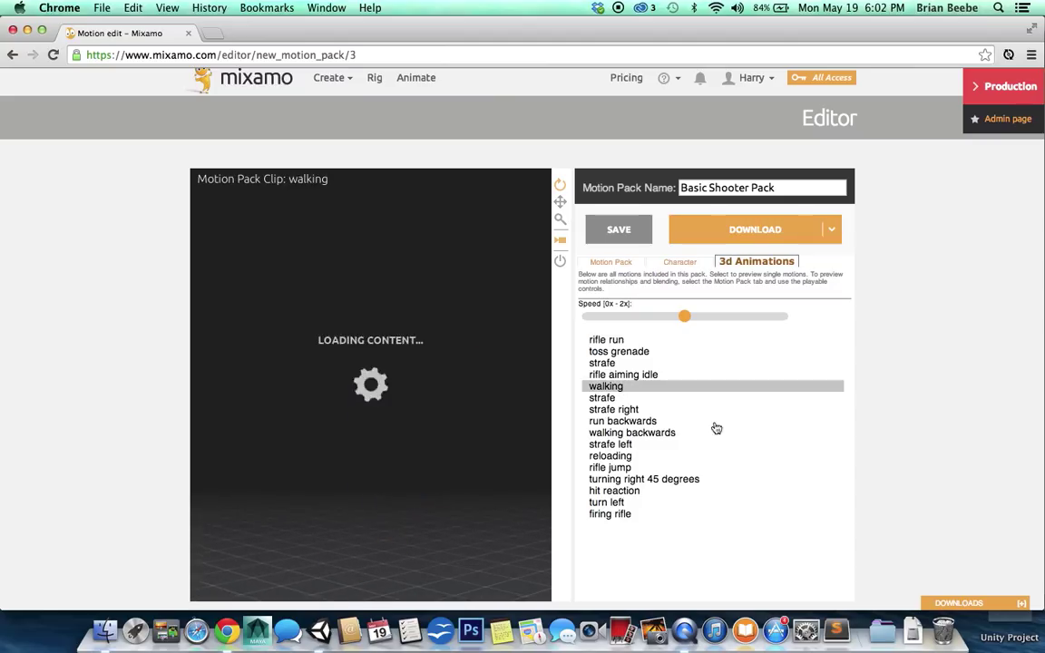
left_click(628, 270)
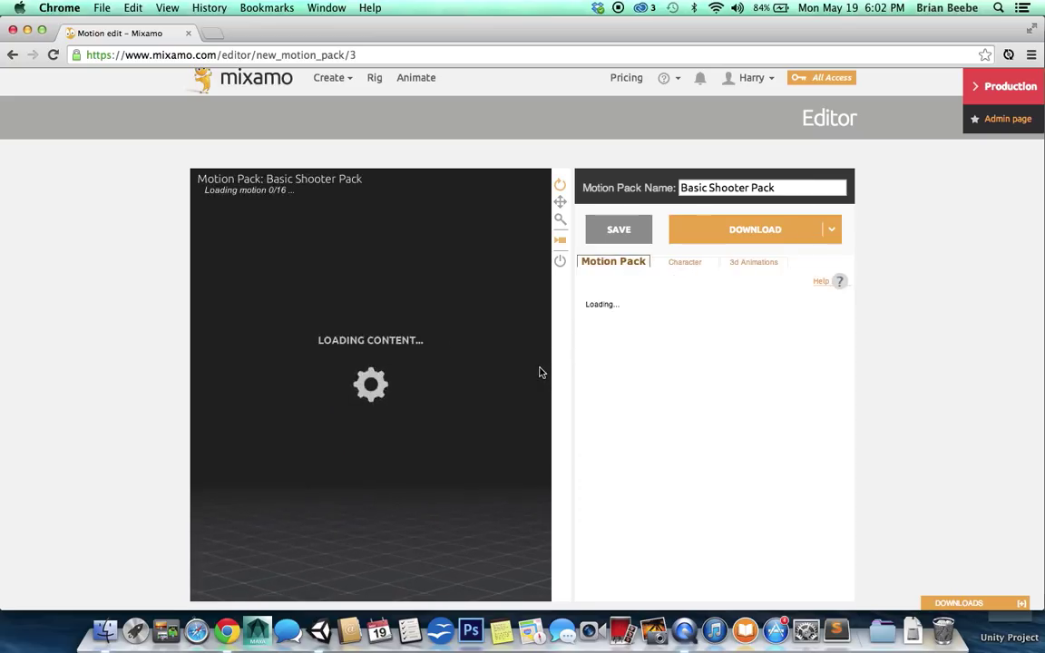
Buy the Basic Shooter Pack and download its Unity controller data and Zip of FBX files
left_click(742, 232)
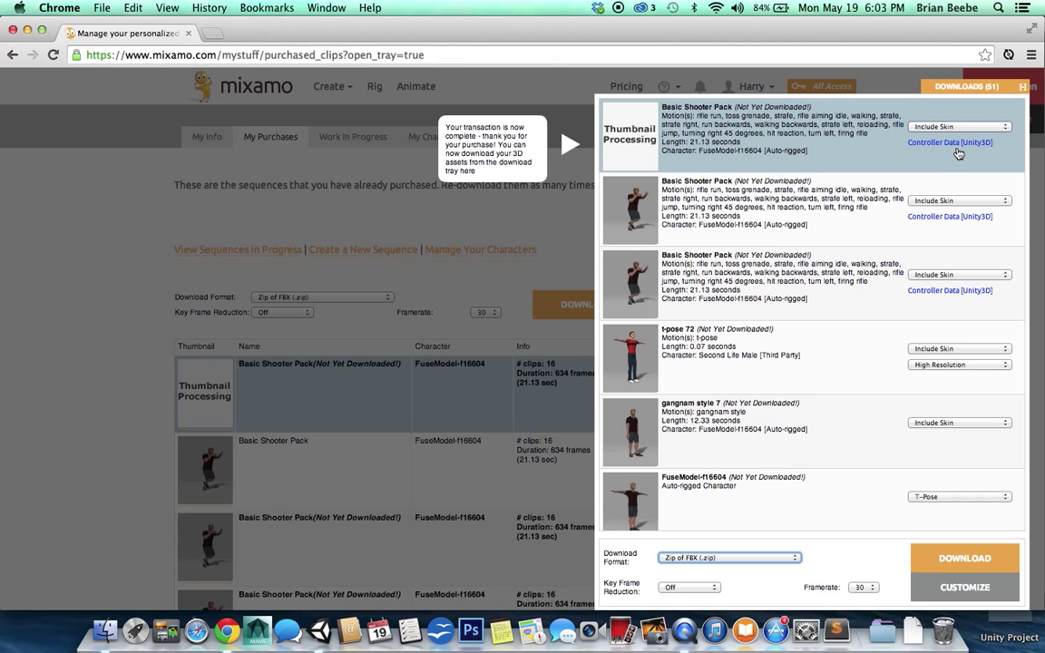
left_click(953, 144)
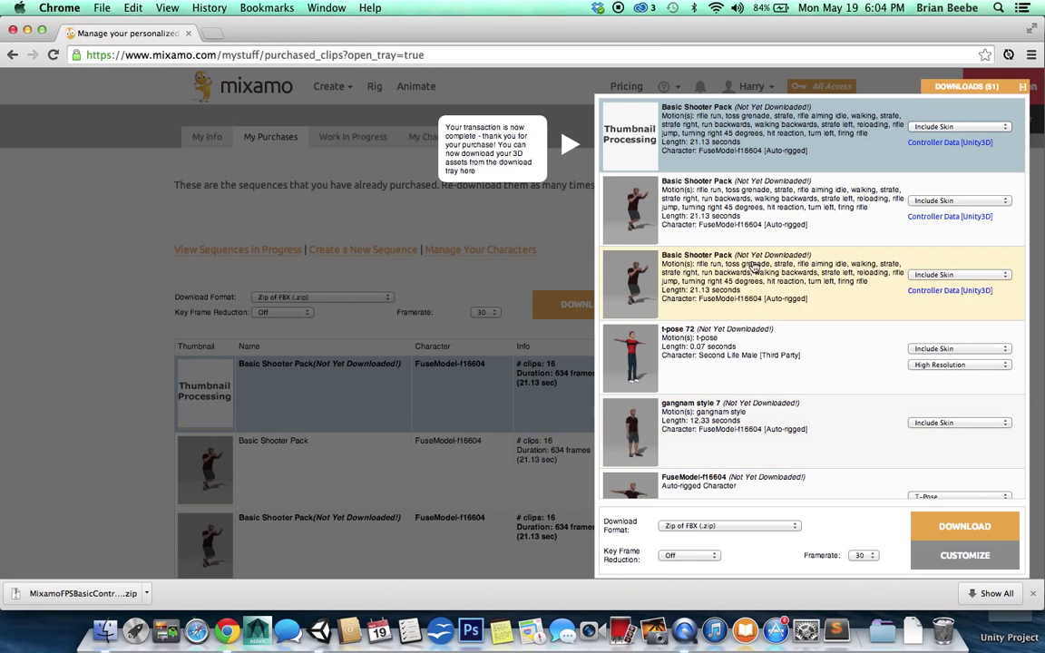
left_click(707, 528)
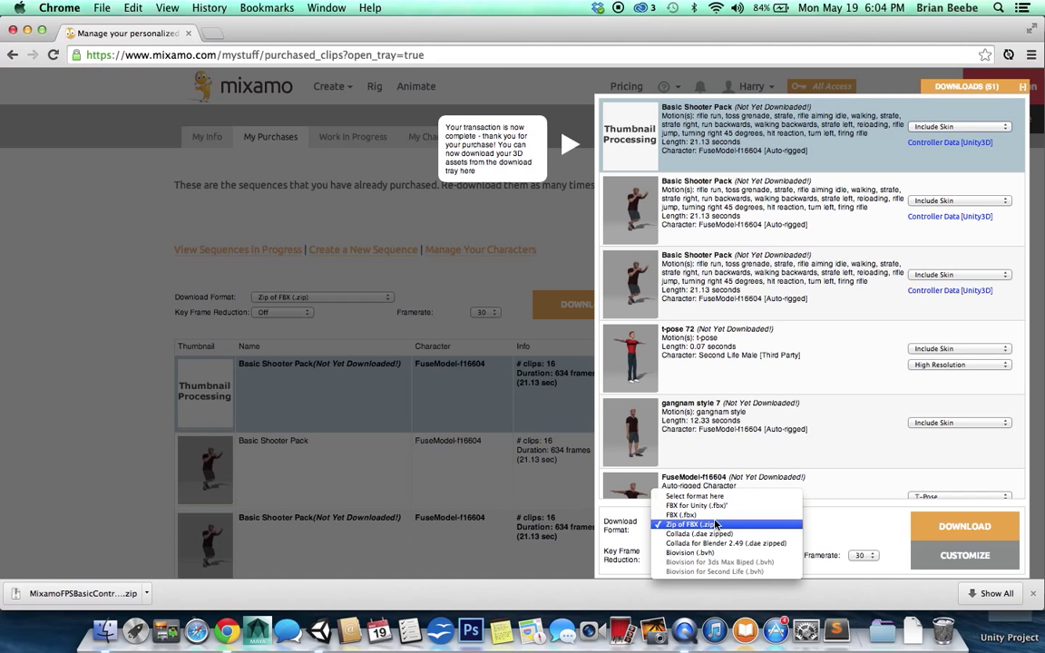
left_click(716, 525)
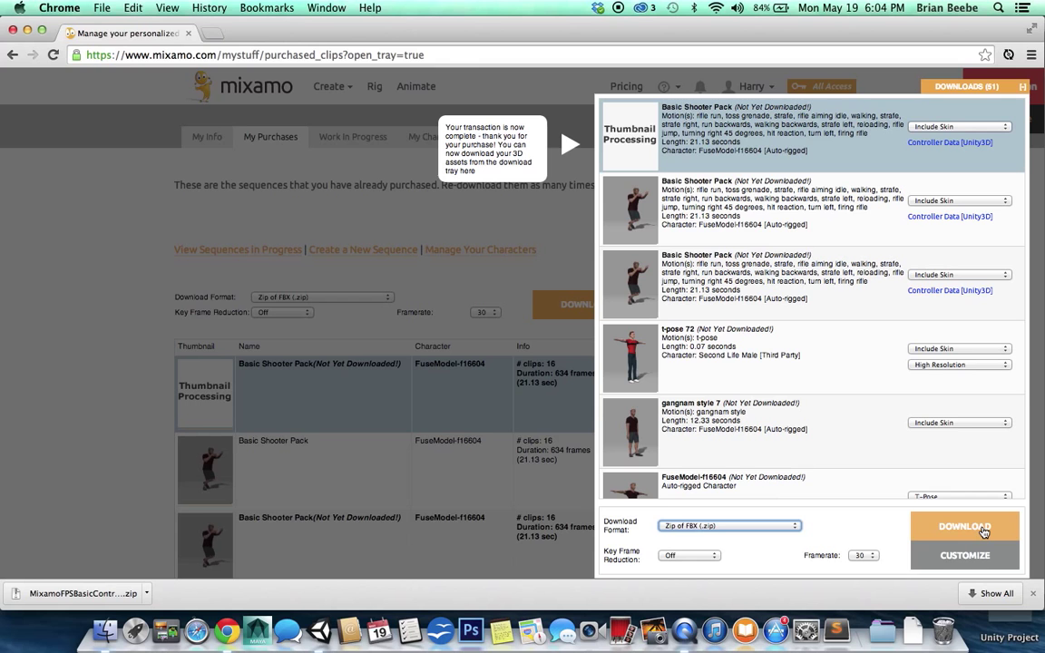
left_click(984, 531)
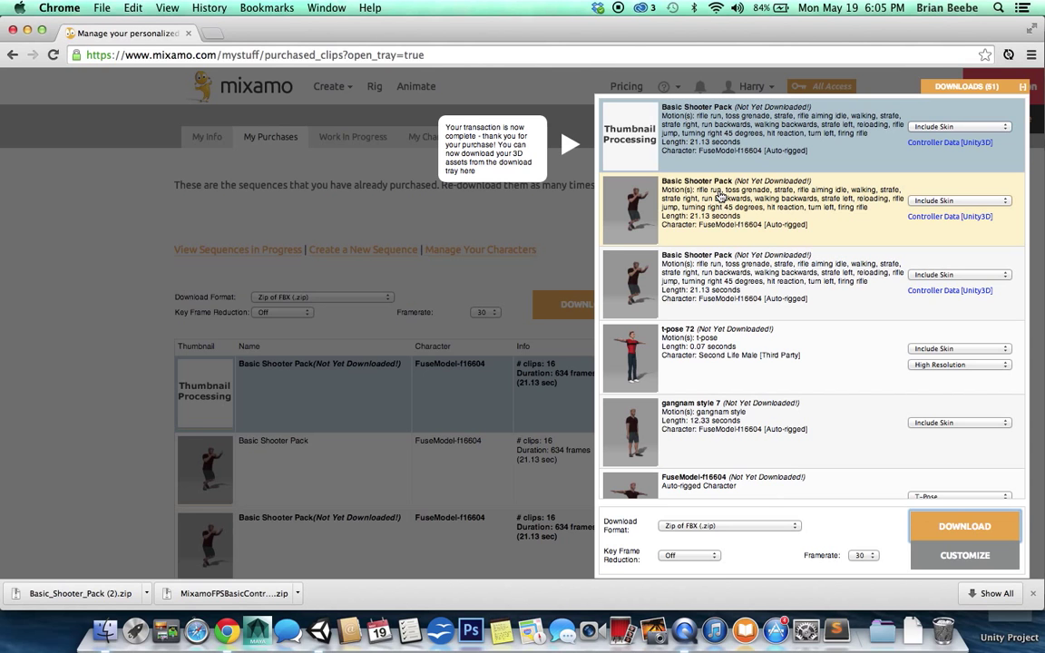
Play Unity's Demo scene and move, turn and strafe Alpha with the shooter controls
key("super+Tab")
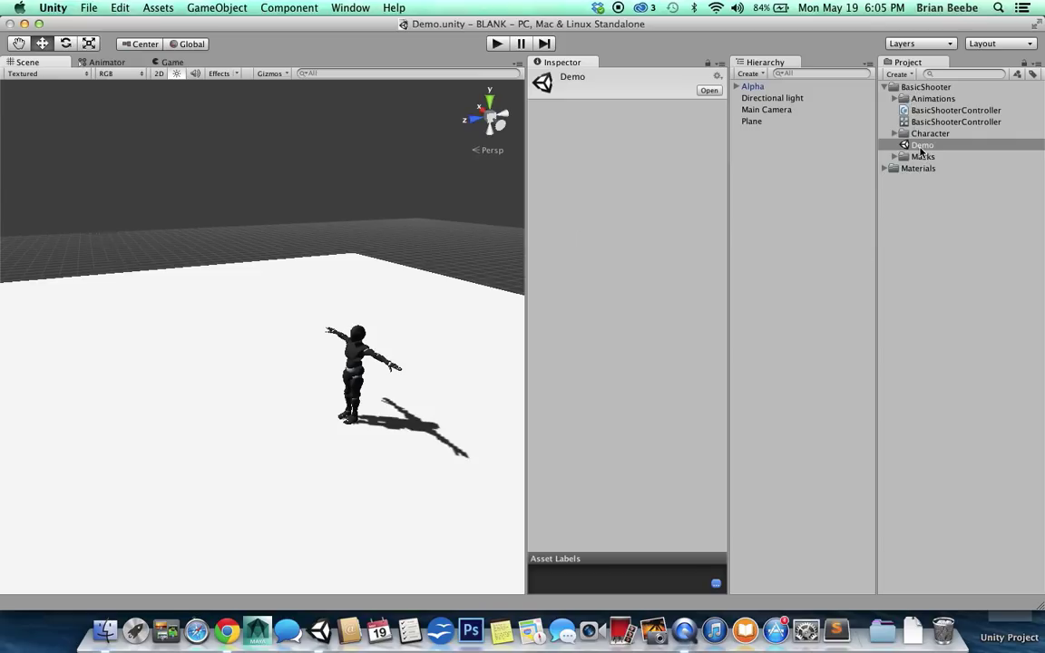
left_click(496, 44)
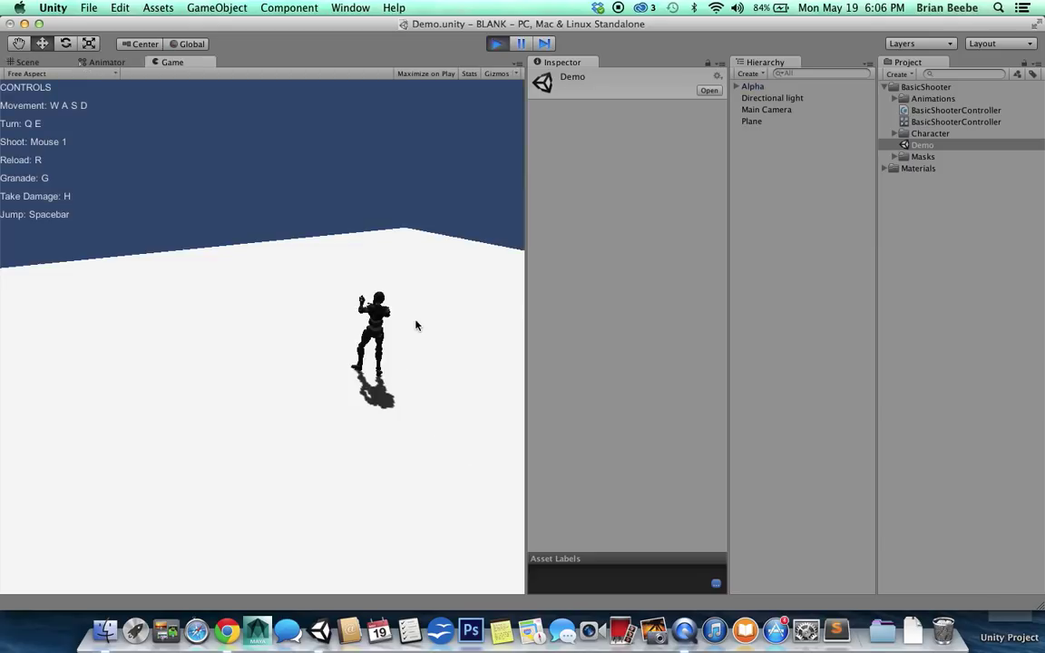
key("a")
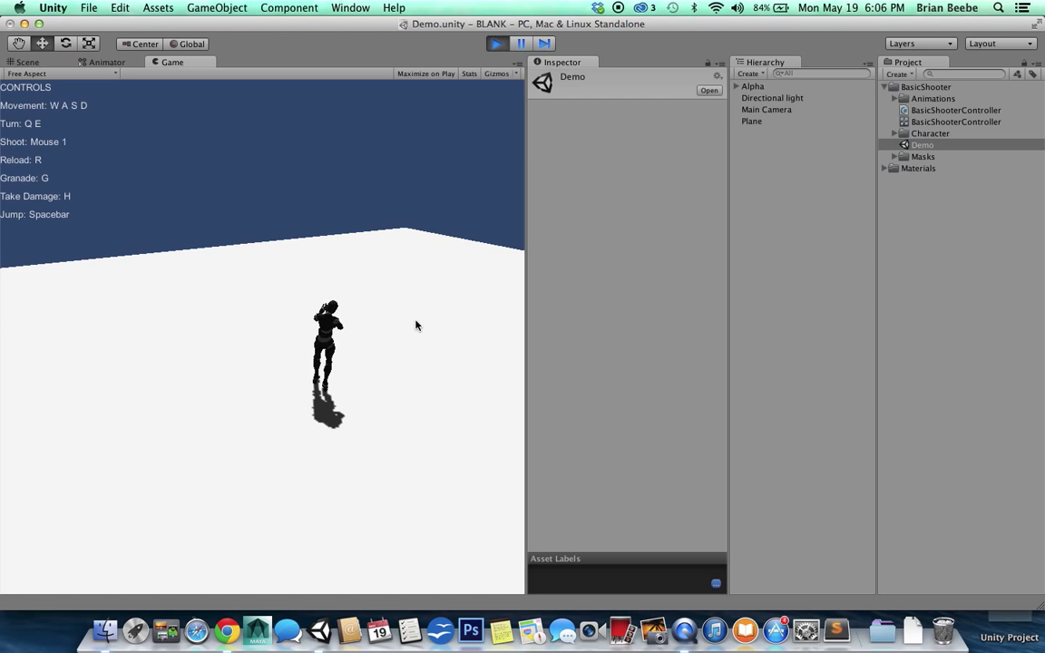
key("d")
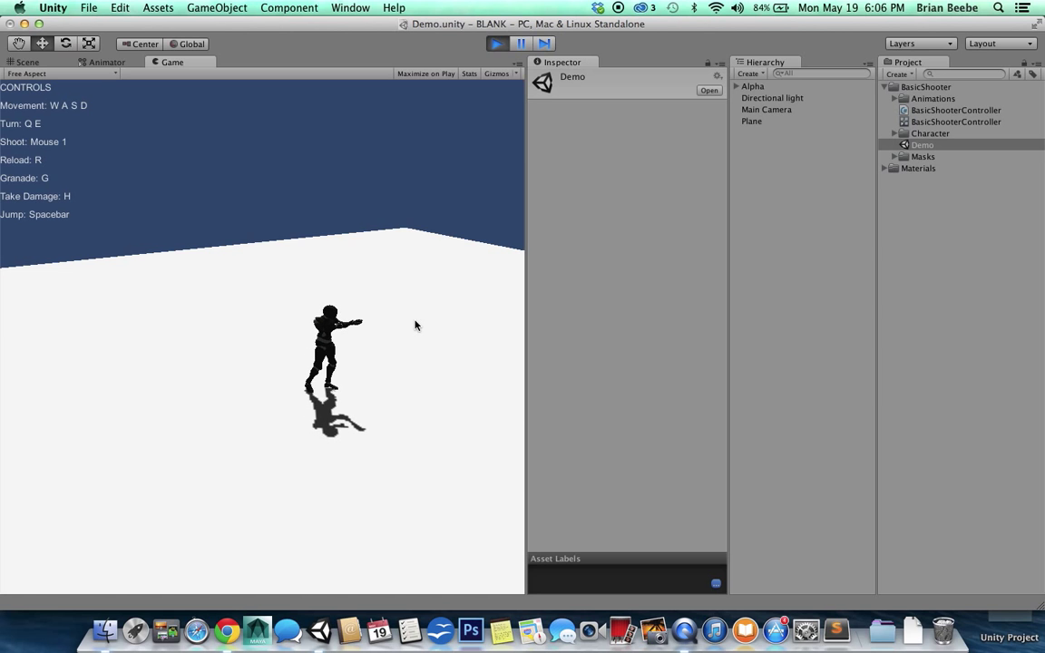
key("a")
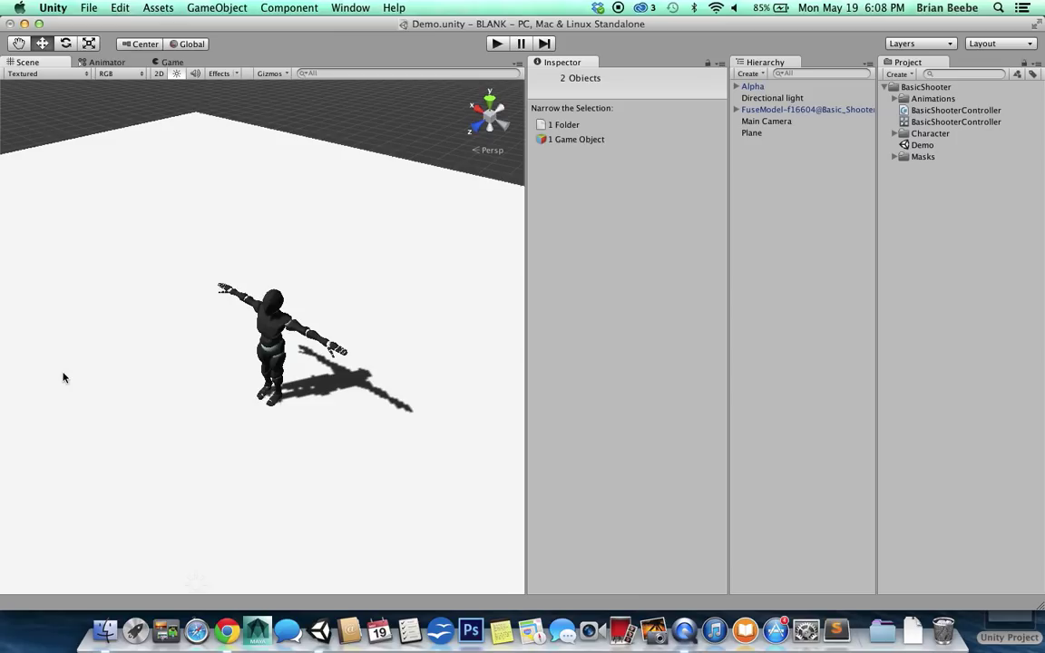
left_click(882, 631)
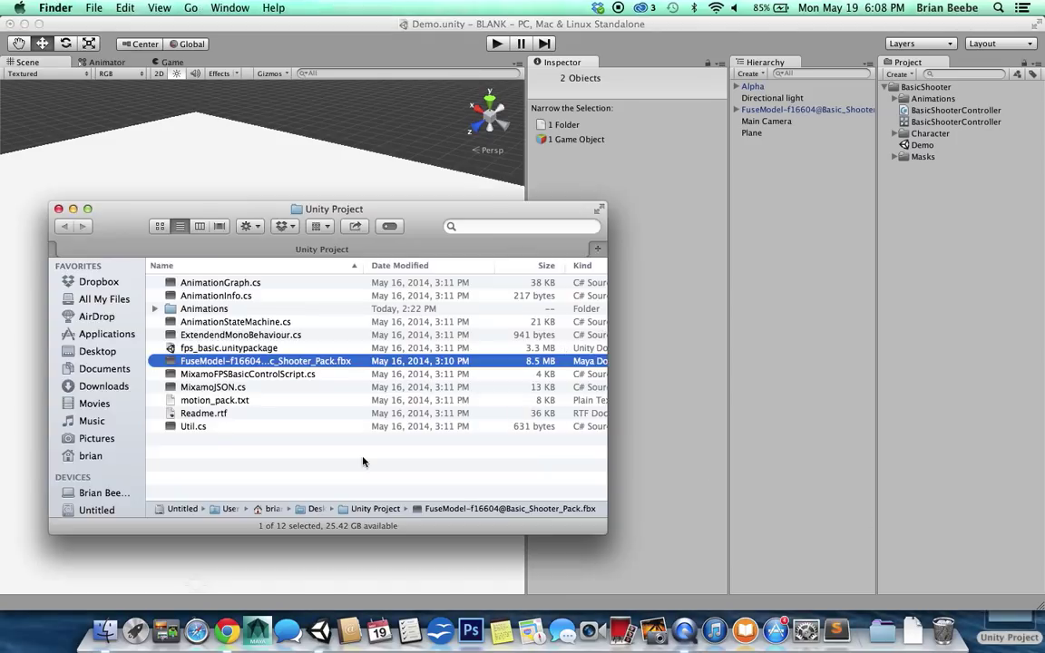
left_click_drag(191, 360, 943, 207)
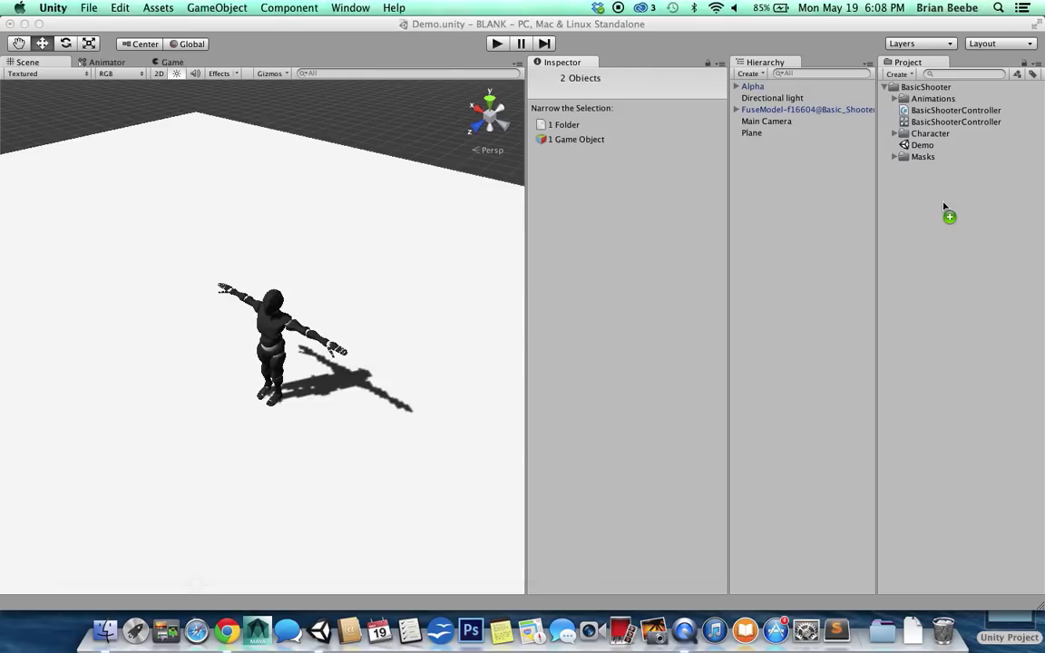
Save the FuseModel as a prefab, place it in the scene, and test it in play mode
left_click_drag(943, 207, 943, 209)
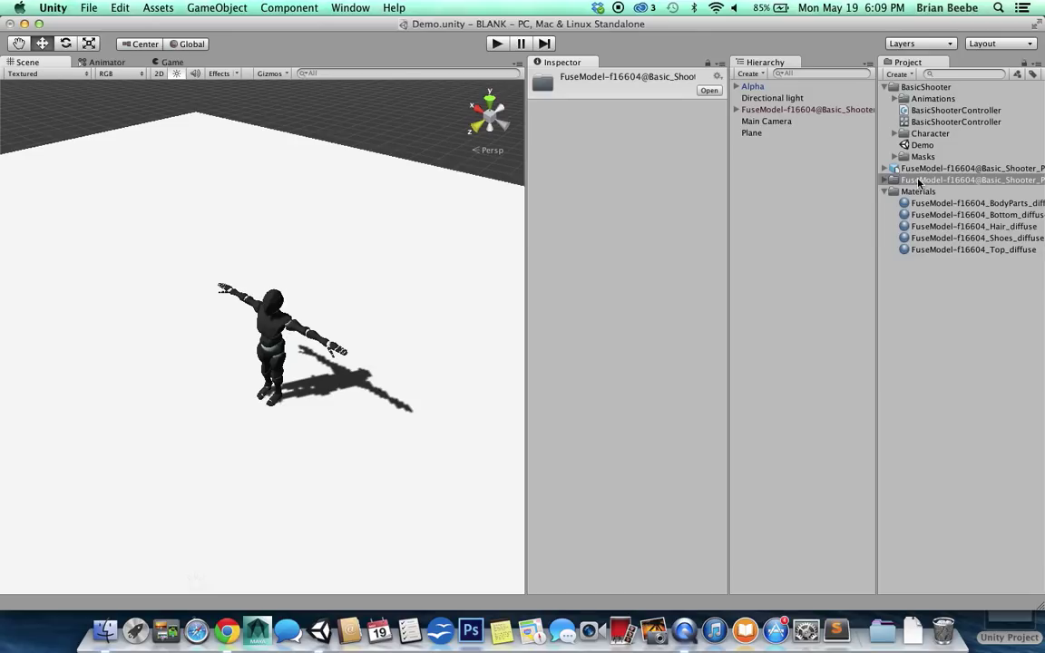
left_click(944, 274)
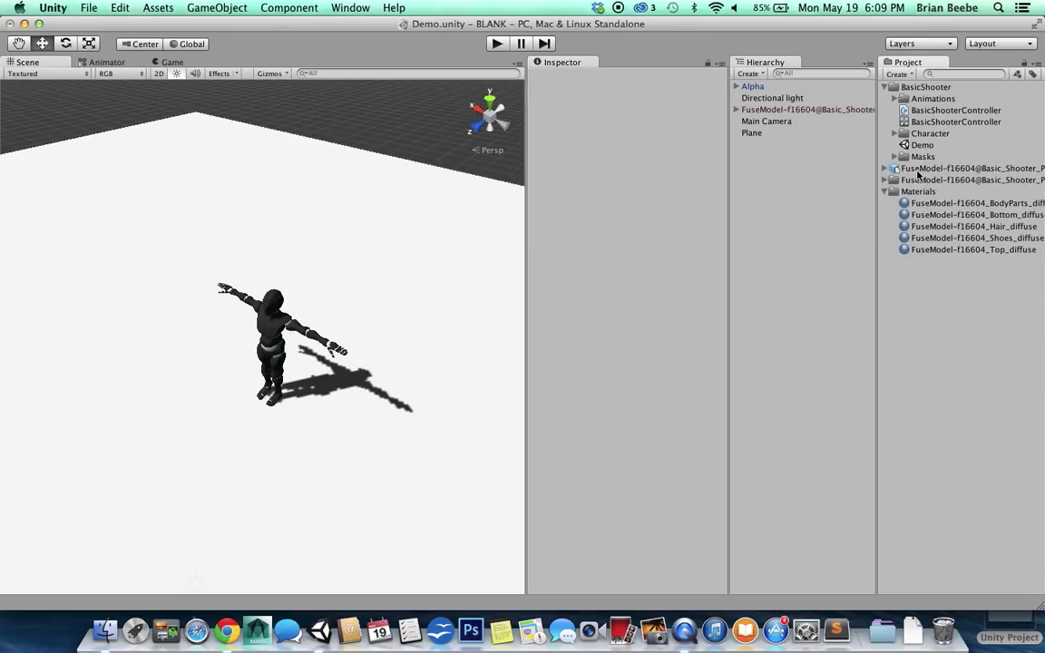
left_click_drag(918, 173, 168, 324)
left_click(496, 43)
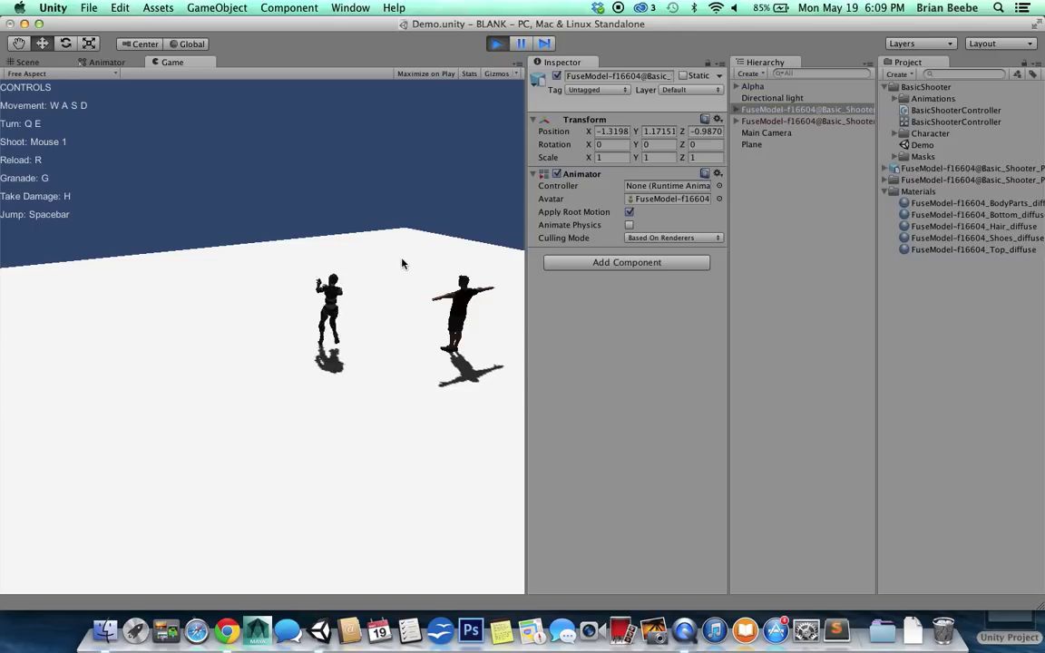
left_click(497, 45)
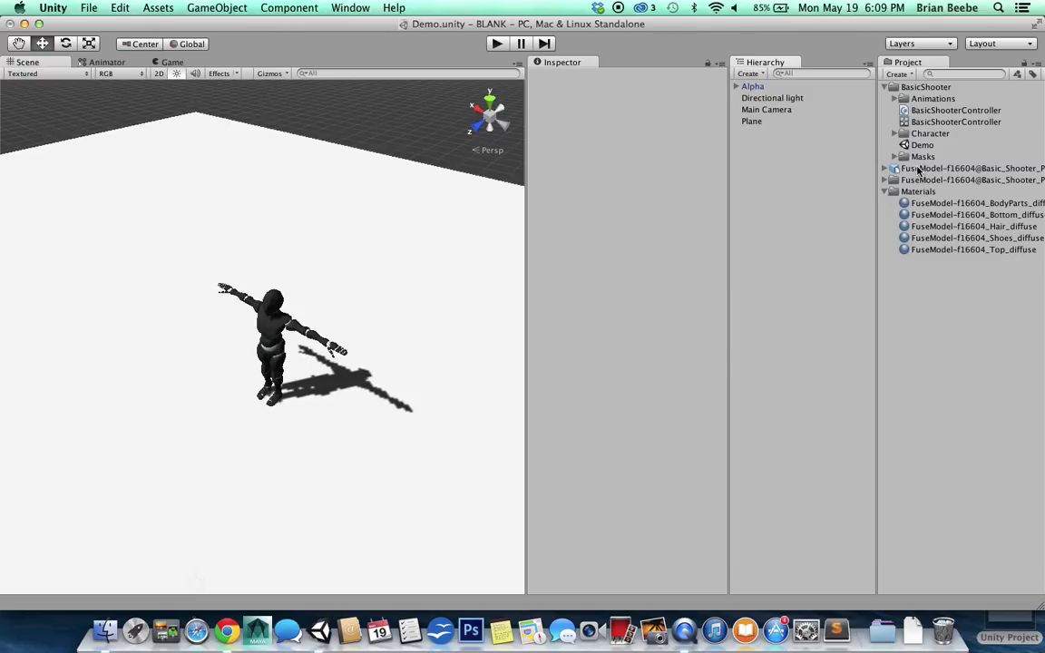
Set the FuseModel Basic Shooter rig to Humanoid and drag a new instance beside Alpha
left_click(919, 171)
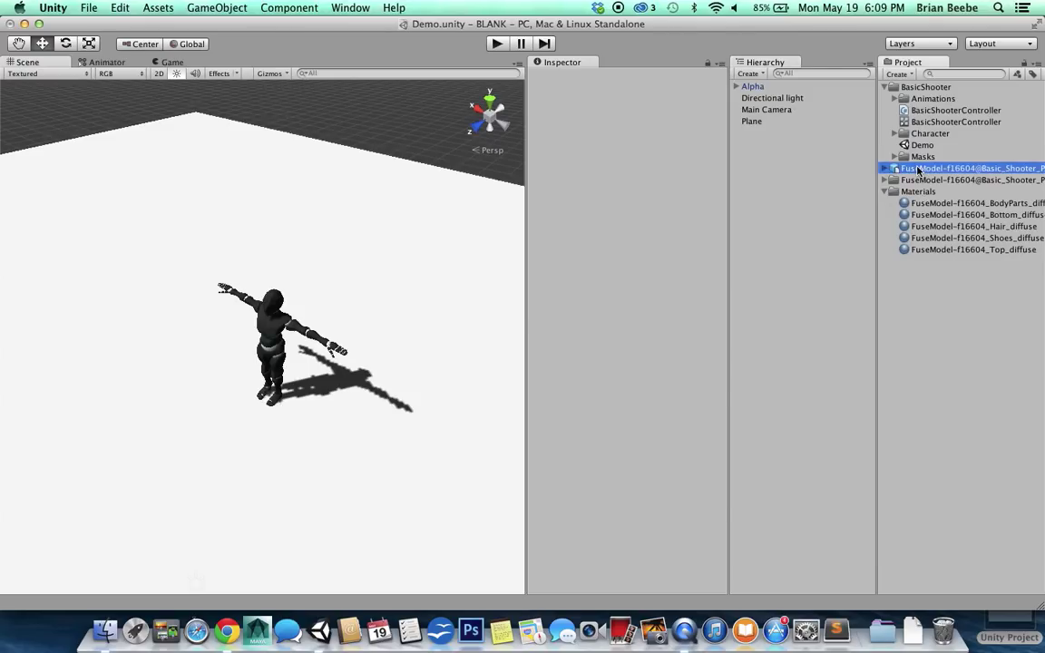
left_click(627, 111)
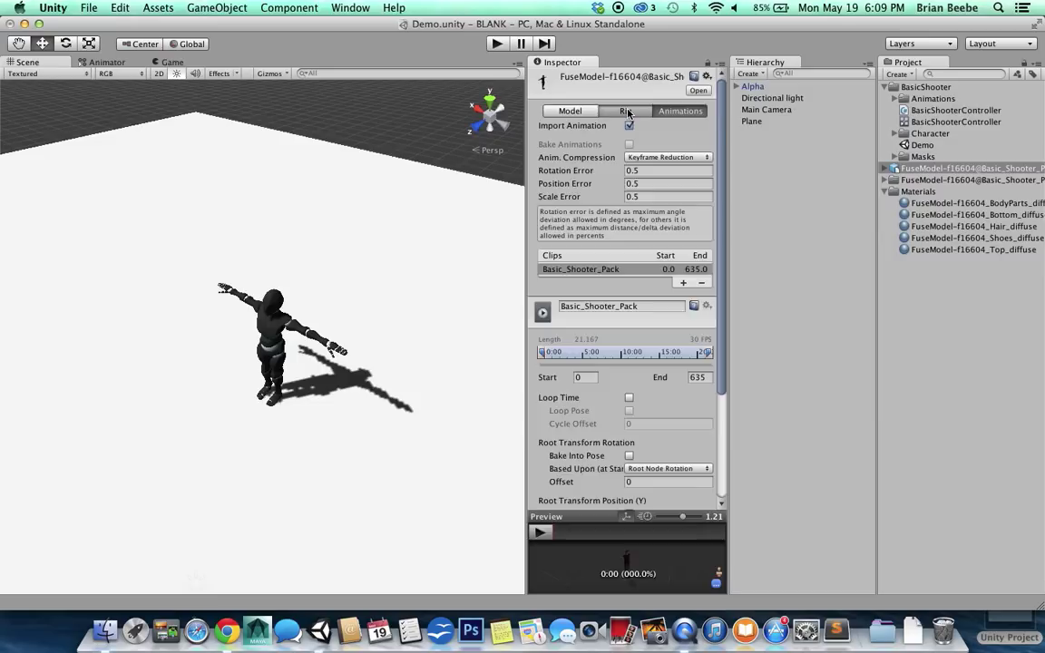
left_click(655, 127)
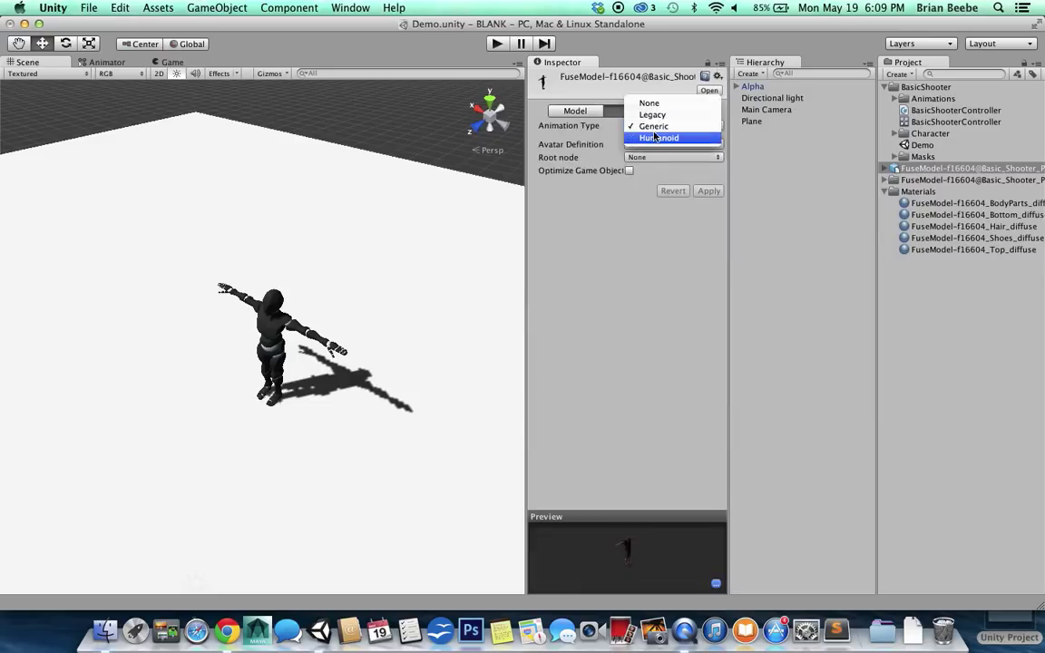
left_click(655, 138)
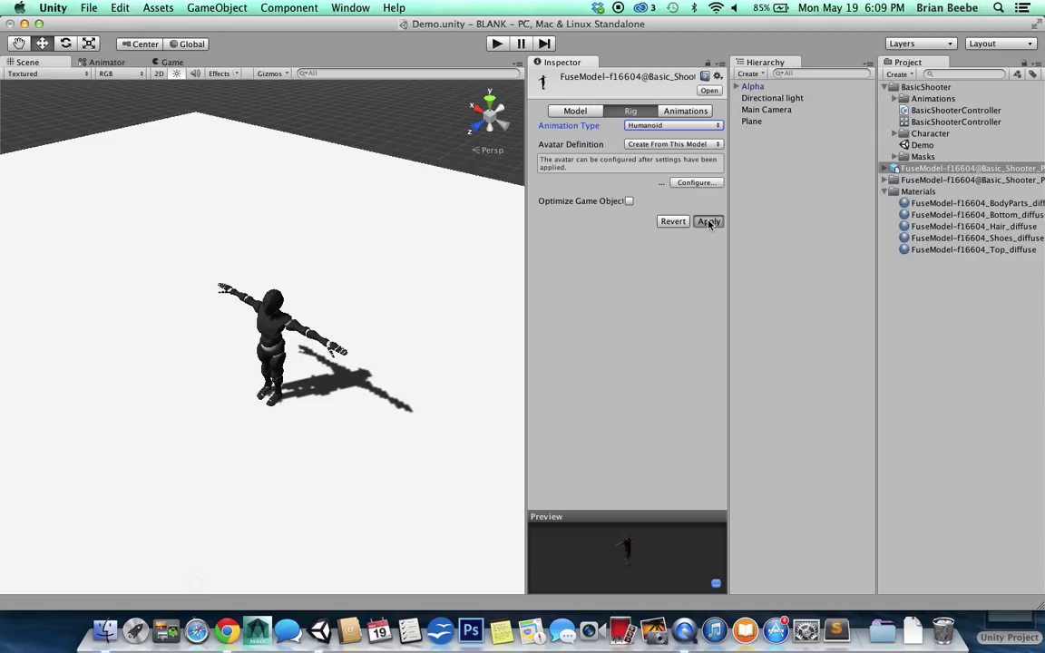
left_click(709, 222)
left_click_drag(970, 167, 190, 334)
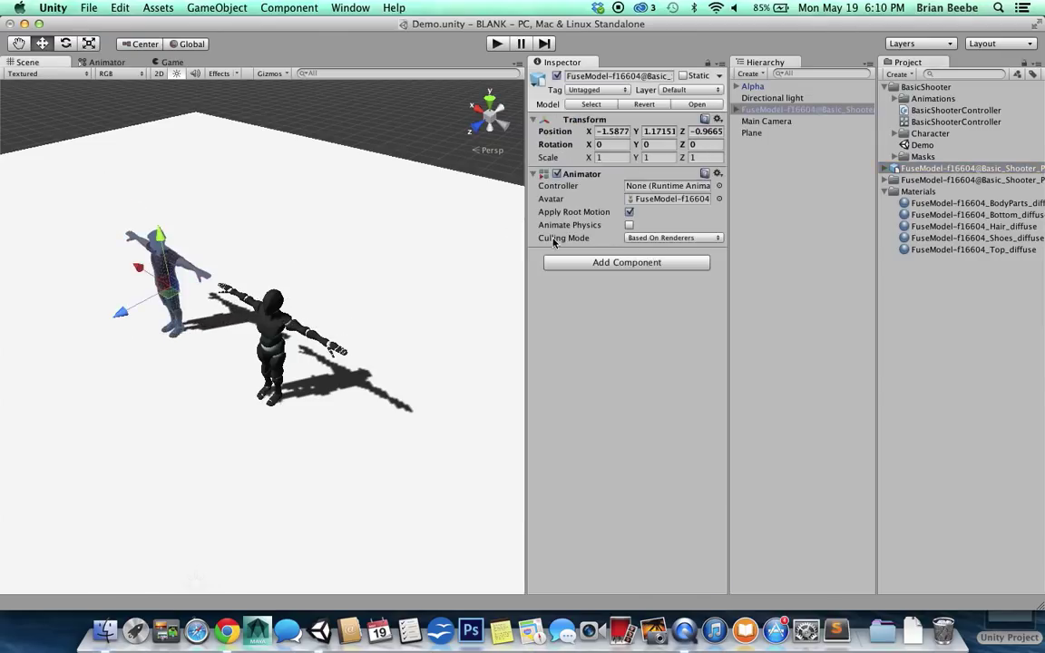
Assign BasicShooterController as the new FuseModel character's Animator Controller
left_click(766, 99)
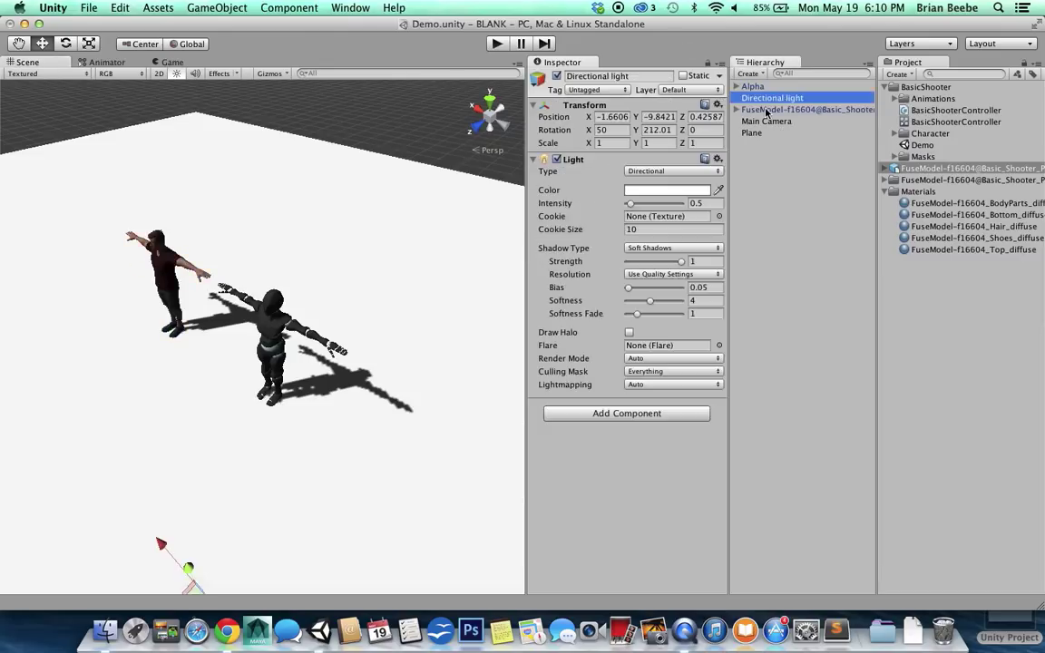
left_click(766, 110)
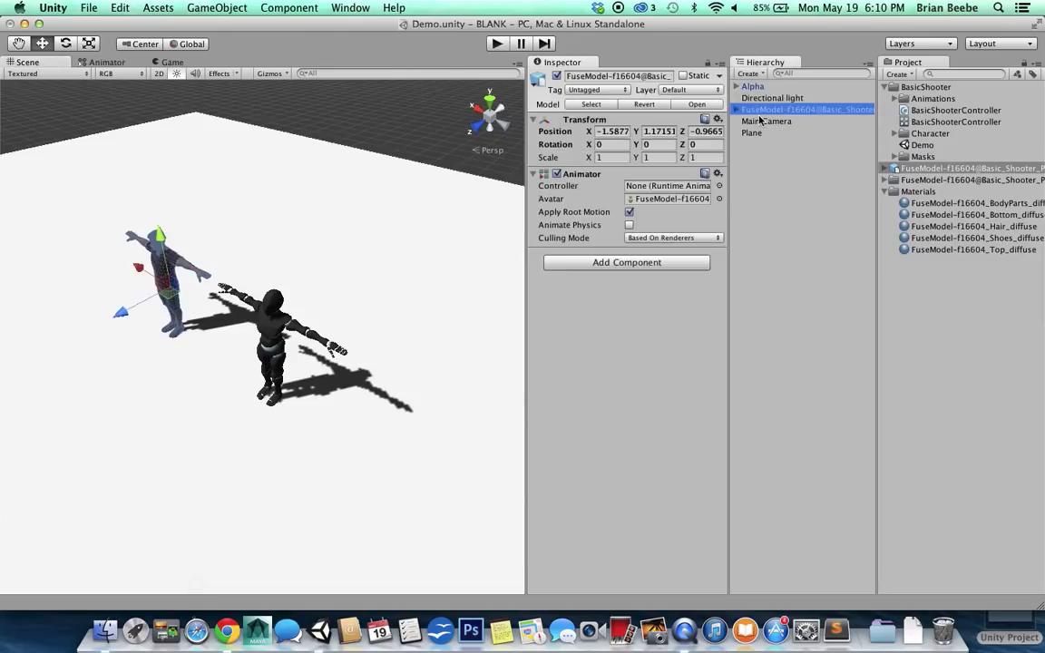
left_click(718, 186)
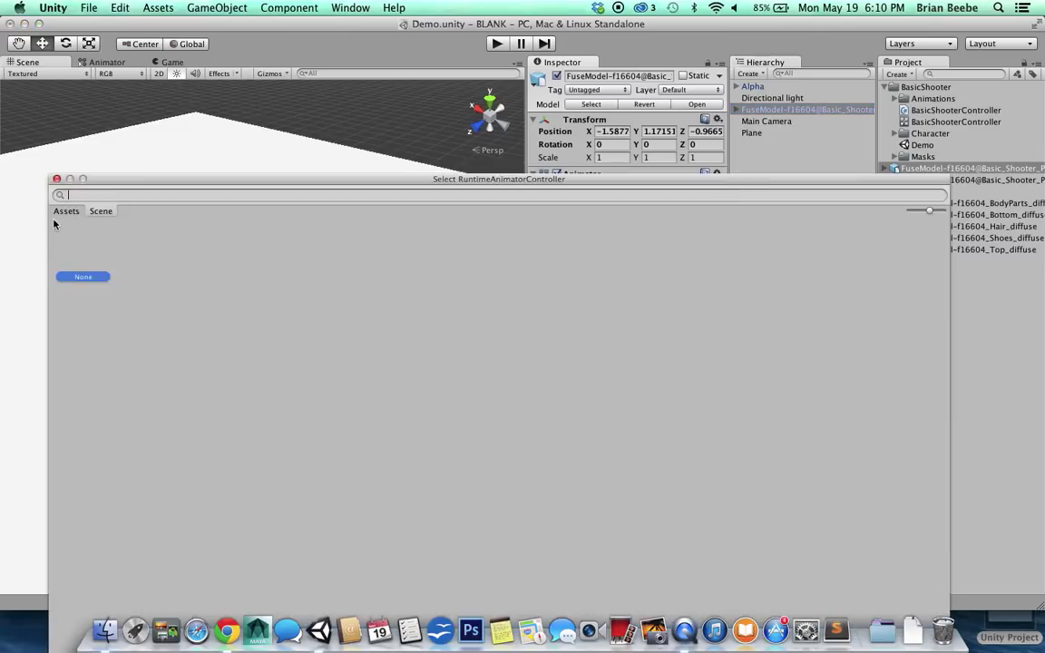
left_click(125, 236)
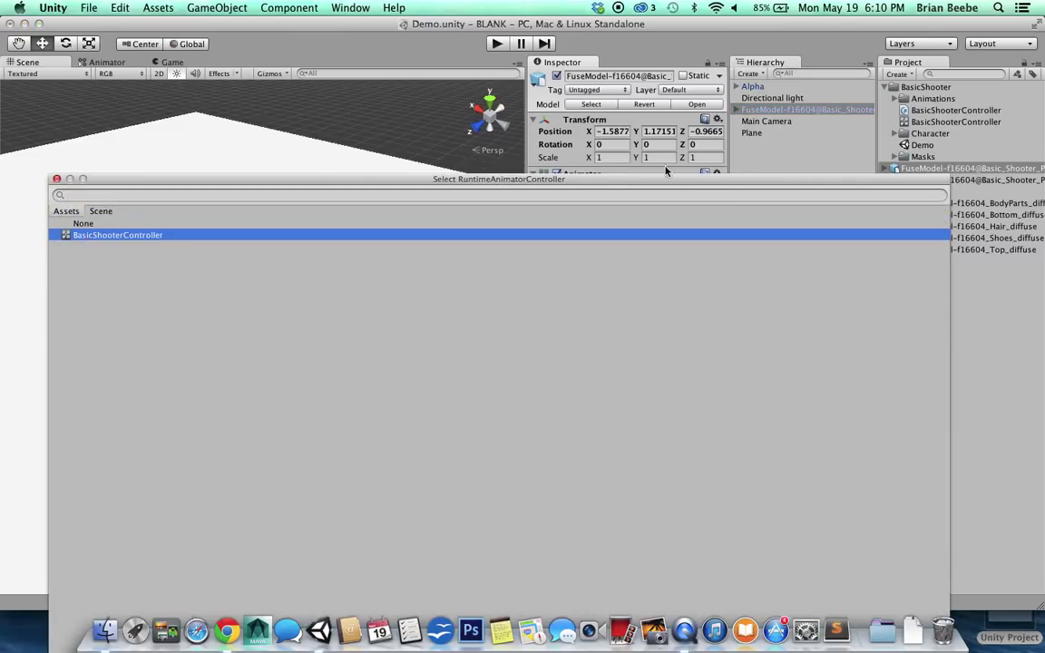
double_click(96, 237)
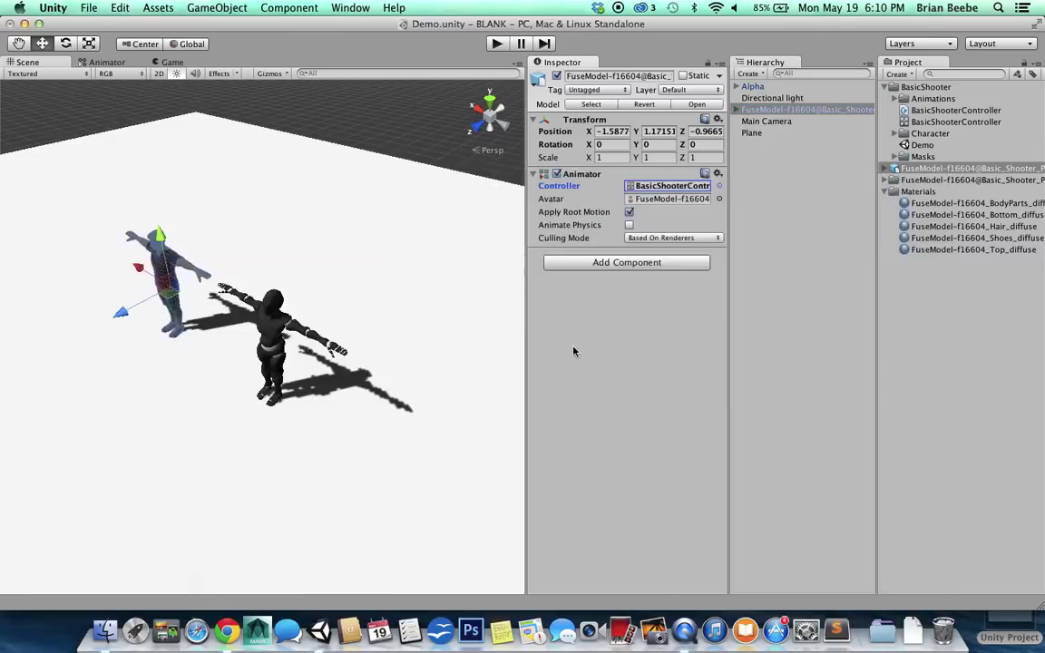
Add the Basic Shooter Controller script component to the character and enter play mode
left_click(573, 262)
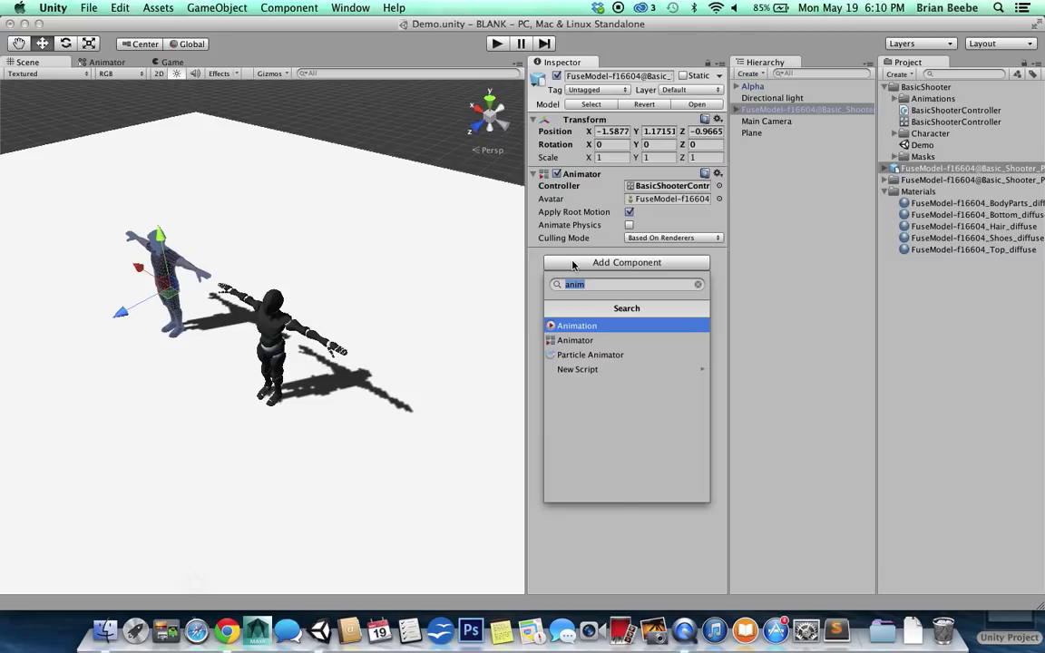
type("bas")
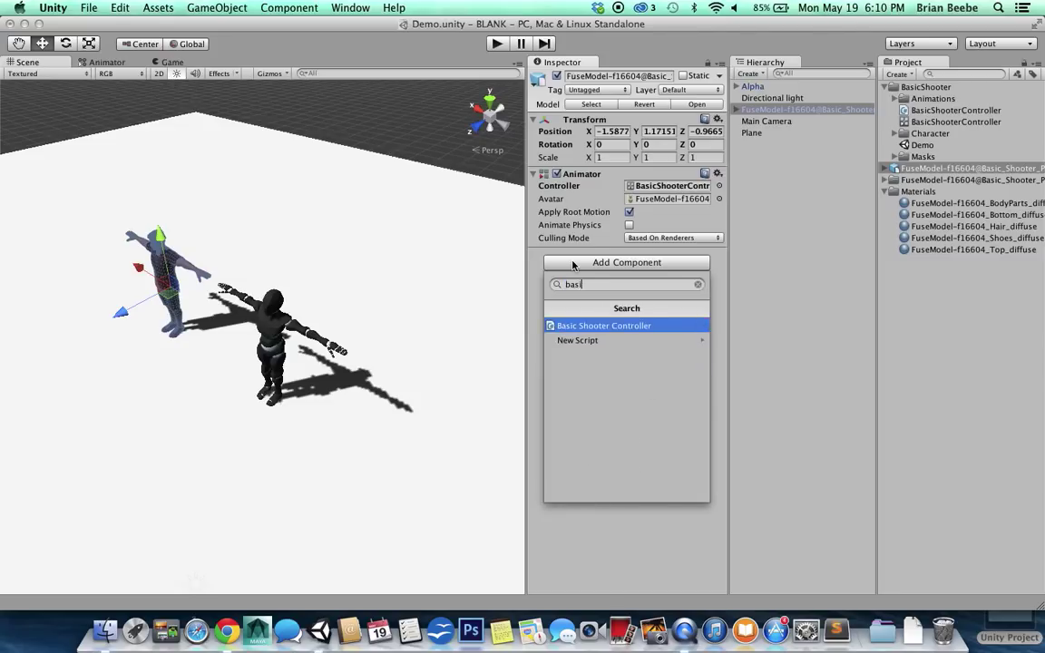
type("i")
key("Return")
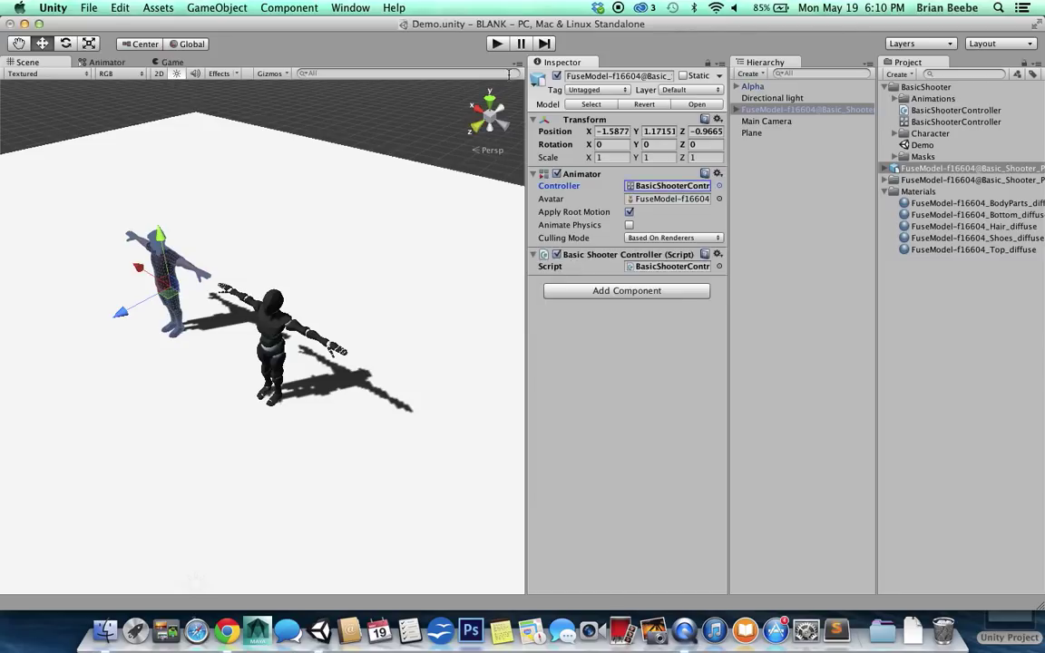
left_click(497, 44)
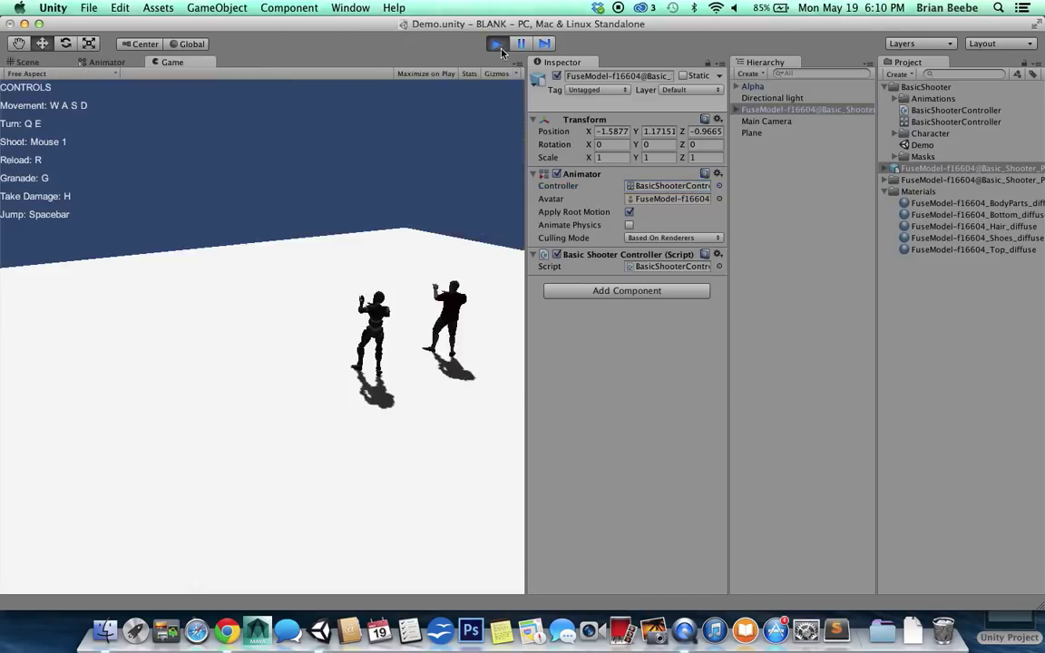
Walk, strafe and turn Alpha and the FuseModel character together using W, A, Q and E
key("w")
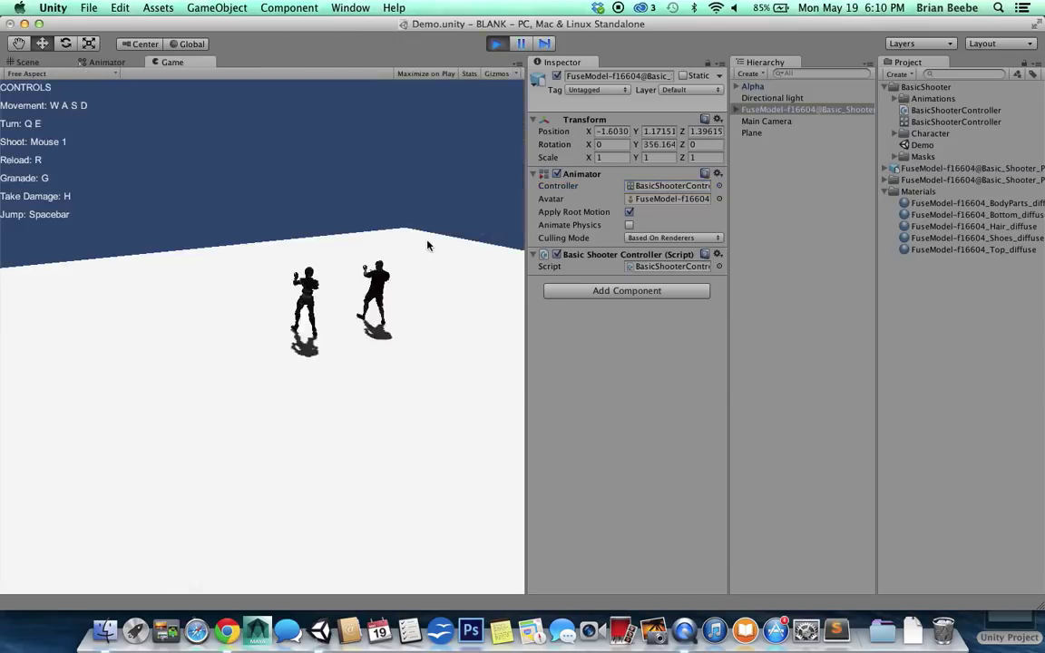
key("a")
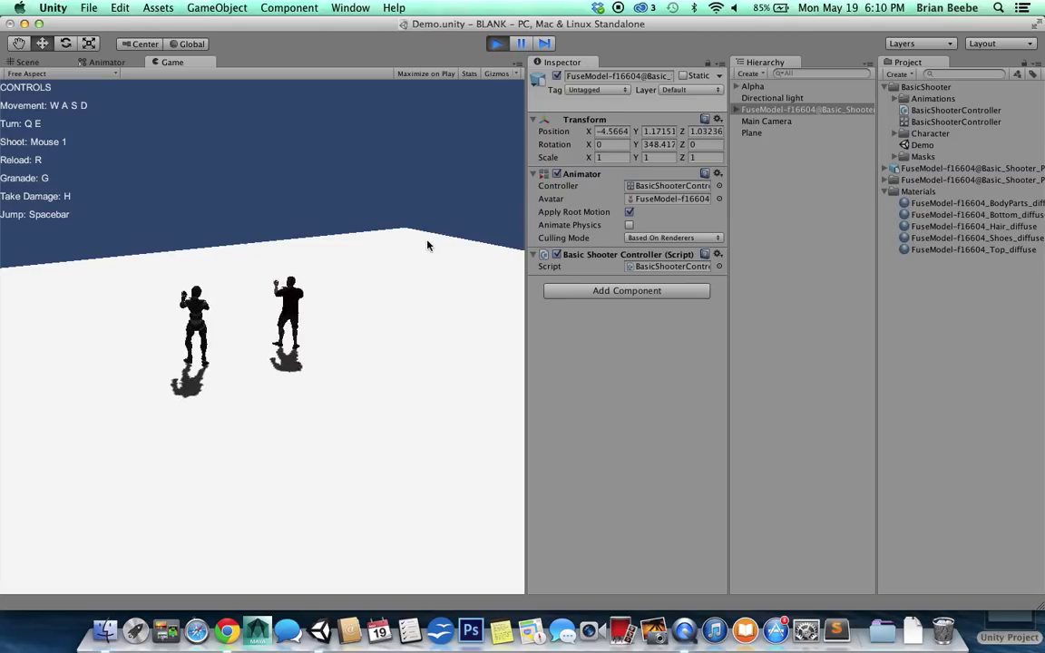
key("q")
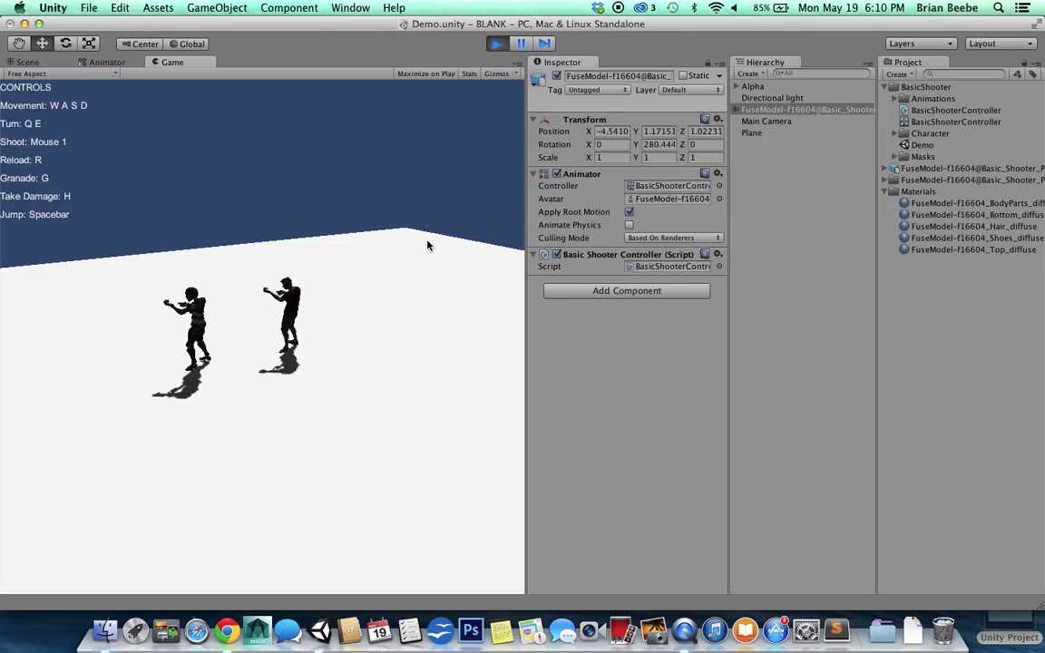
key("q")
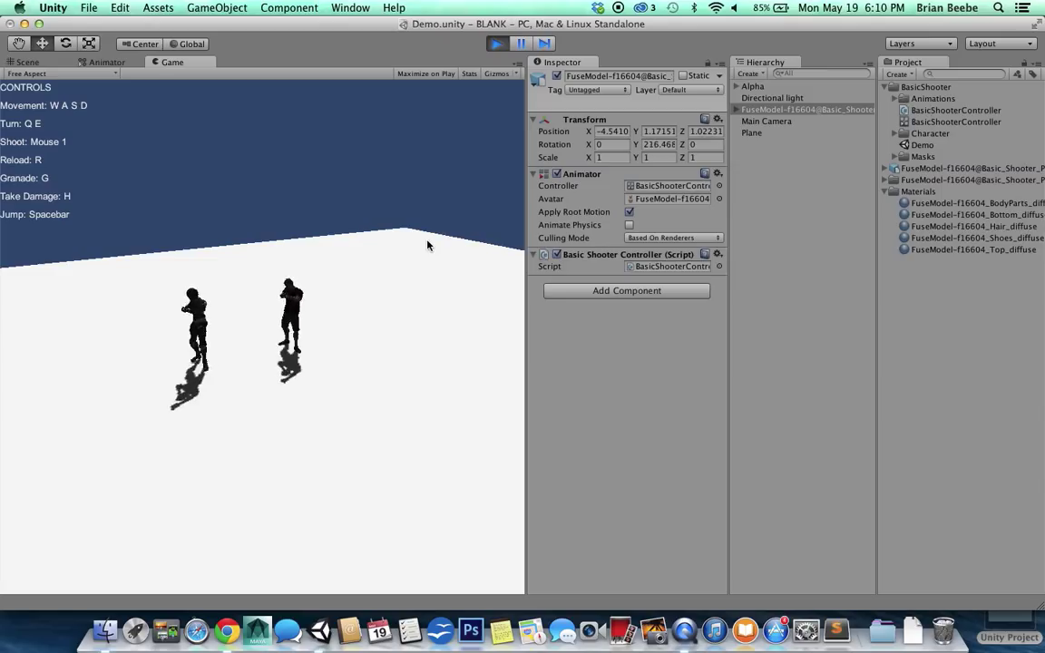
key("w")
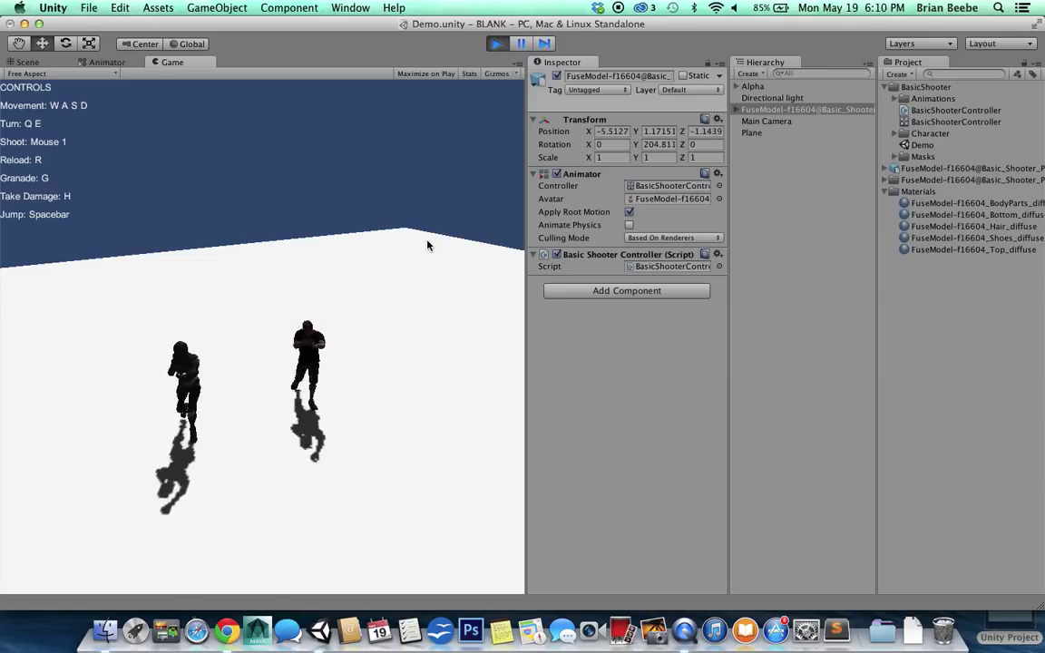
key("q")
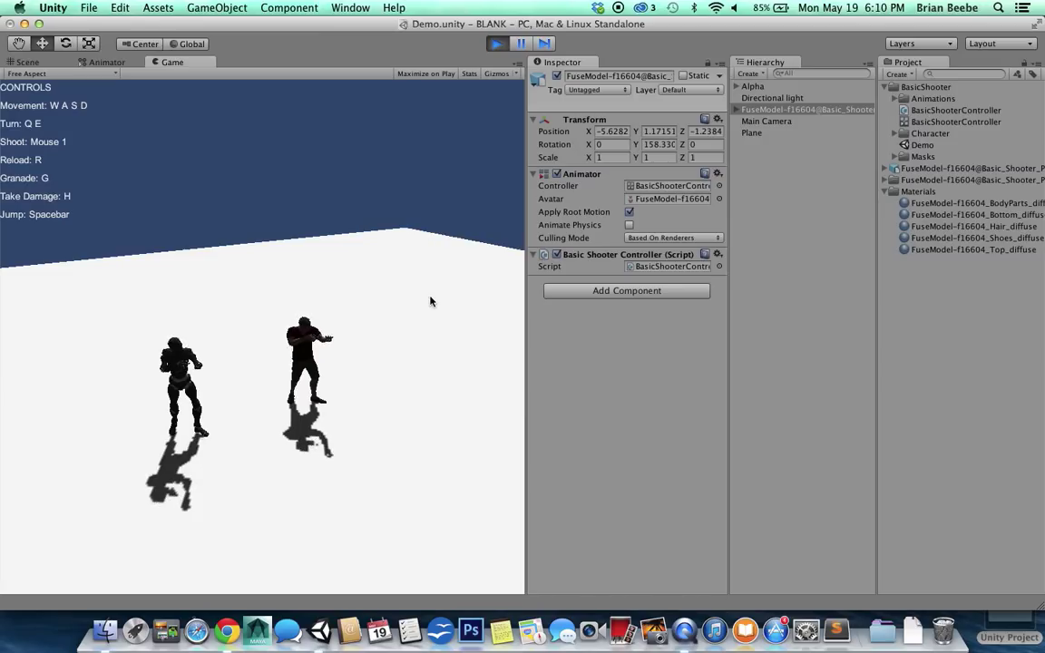
key("e")
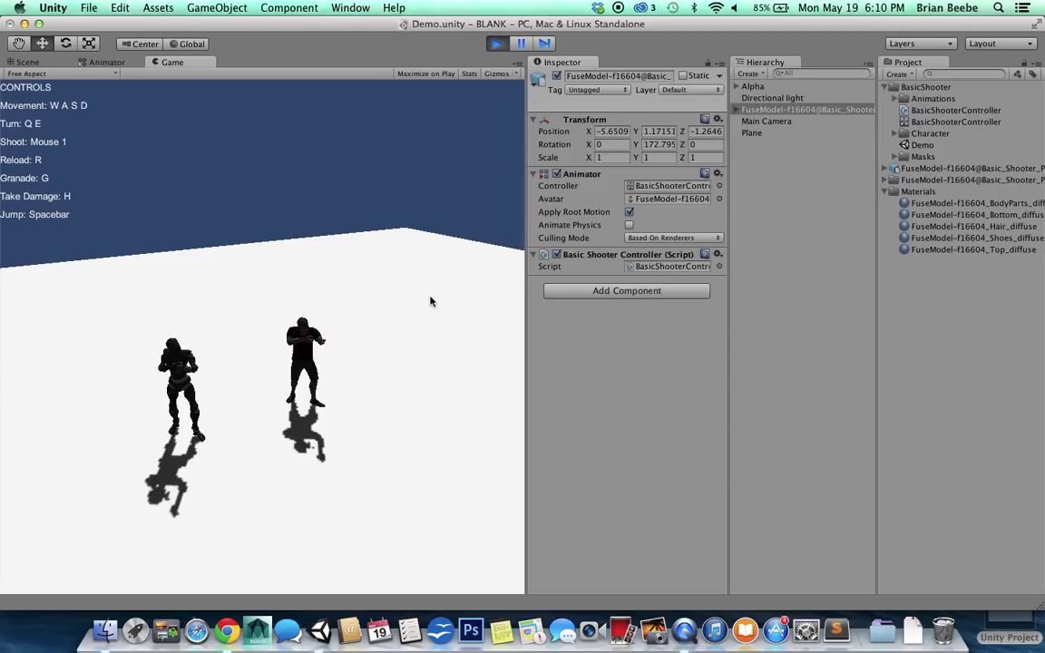